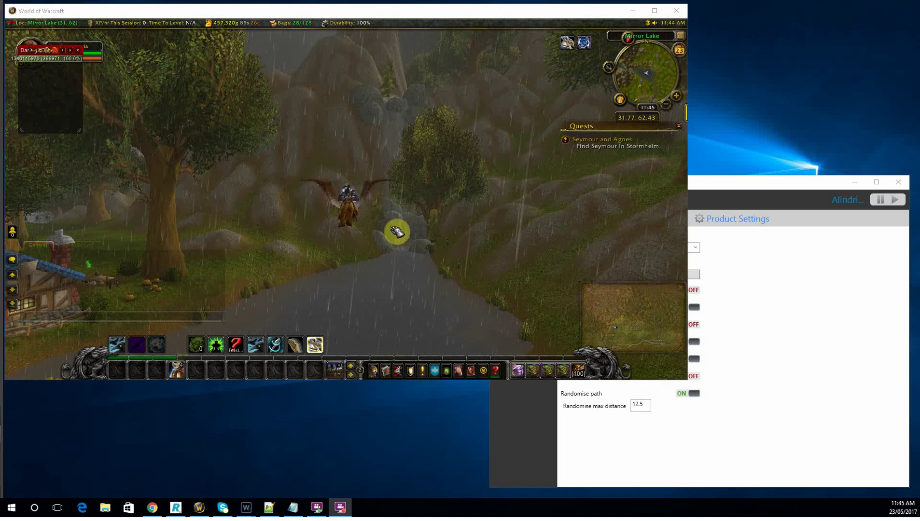
Step: Select the Gatherer product in WRobot, open its Profile Creator from the product settings, and place it beside the game view
click(757, 179)
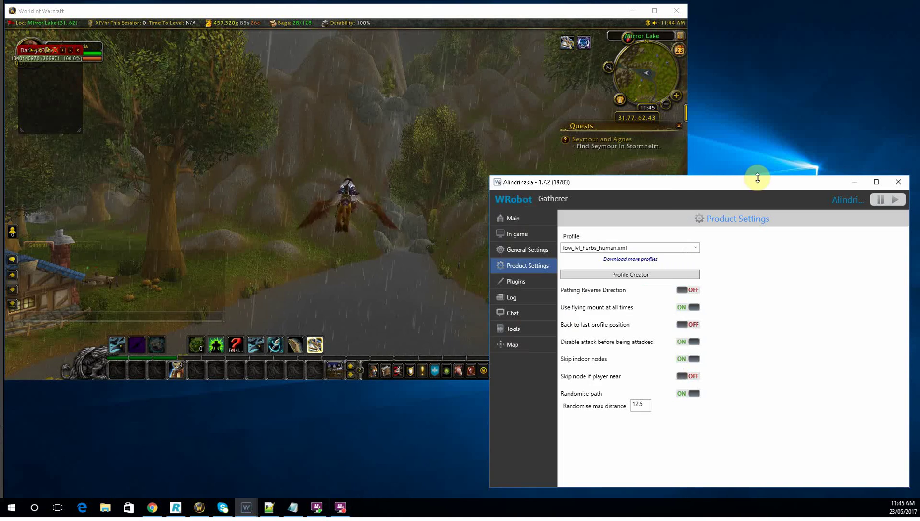
click(550, 221)
click(585, 306)
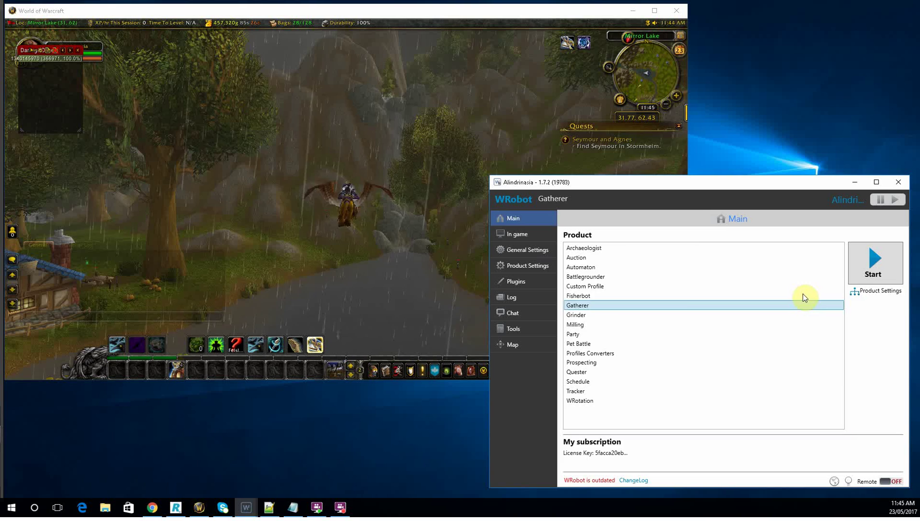
click(871, 292)
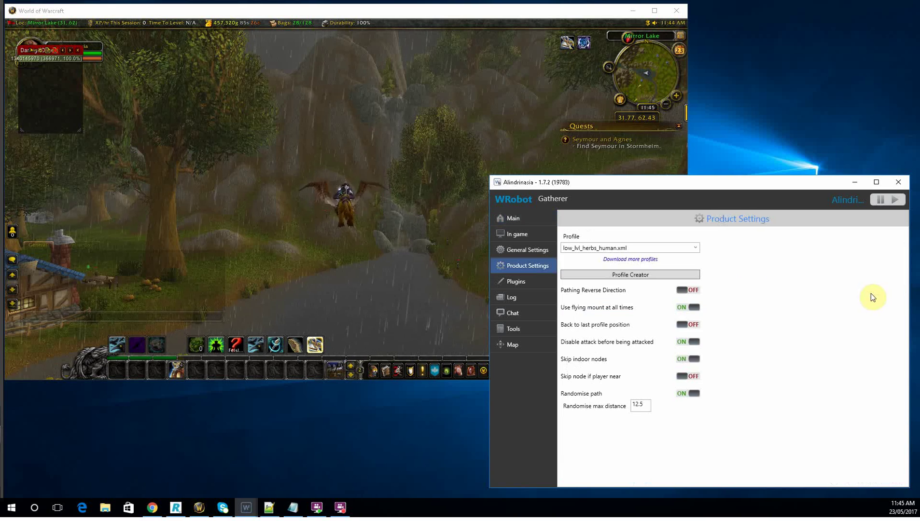
click(640, 279)
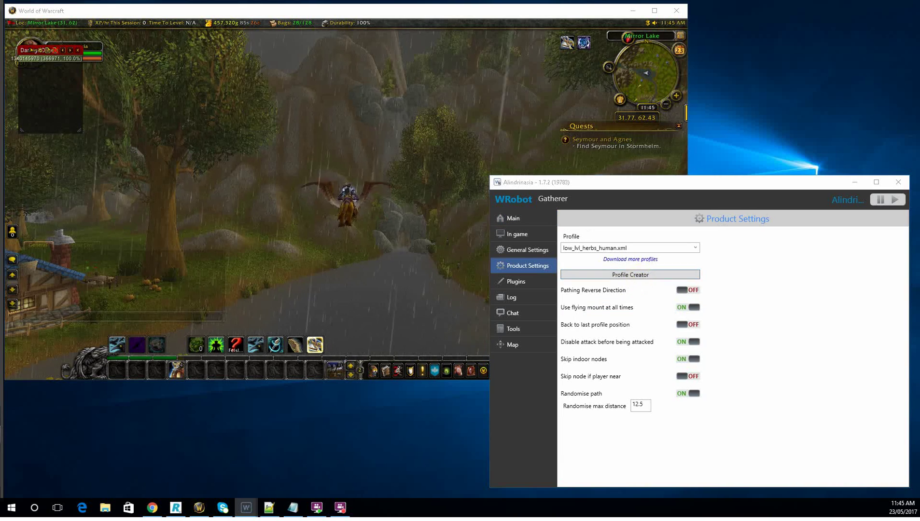
drag(601, 98, 718, 11)
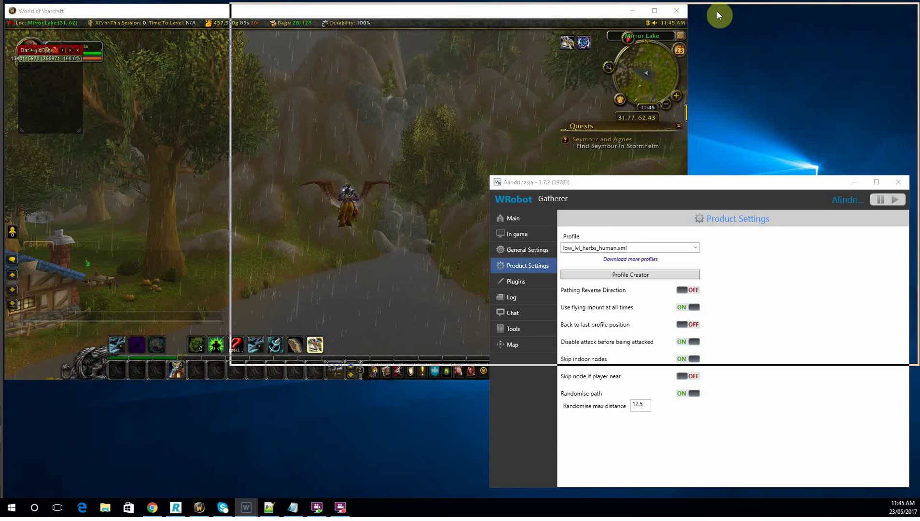
drag(232, 365, 584, 493)
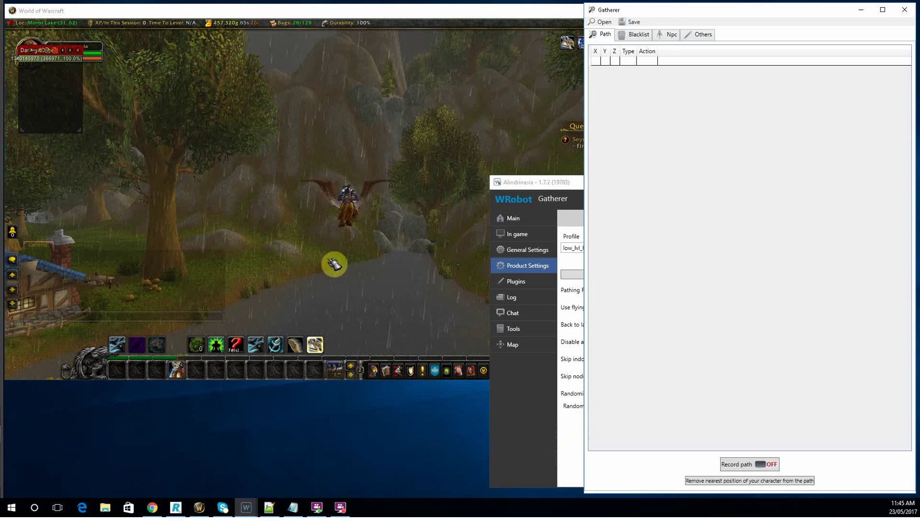
Step: Consult the image results for herb maps of Elwynn Forest in Chrome, and return to the game and profile creator
click(328, 155)
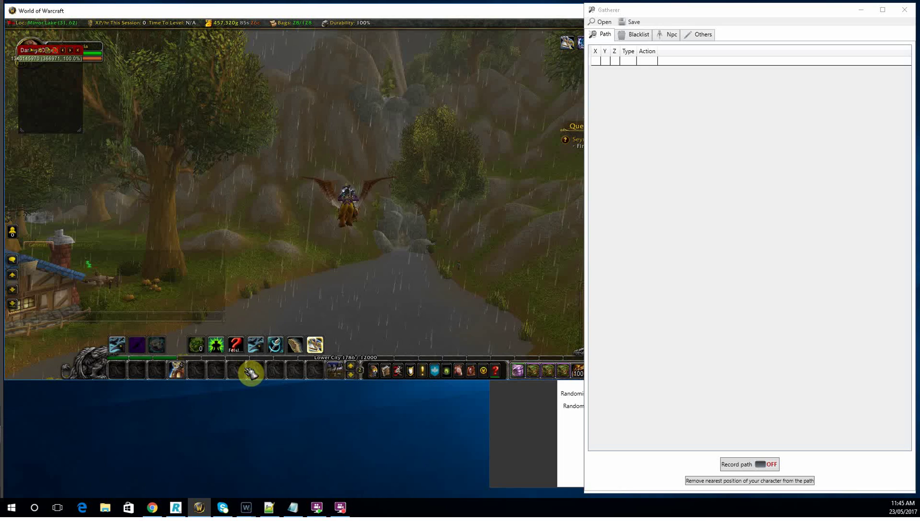
click(152, 507)
scroll(216, 373, up, 2)
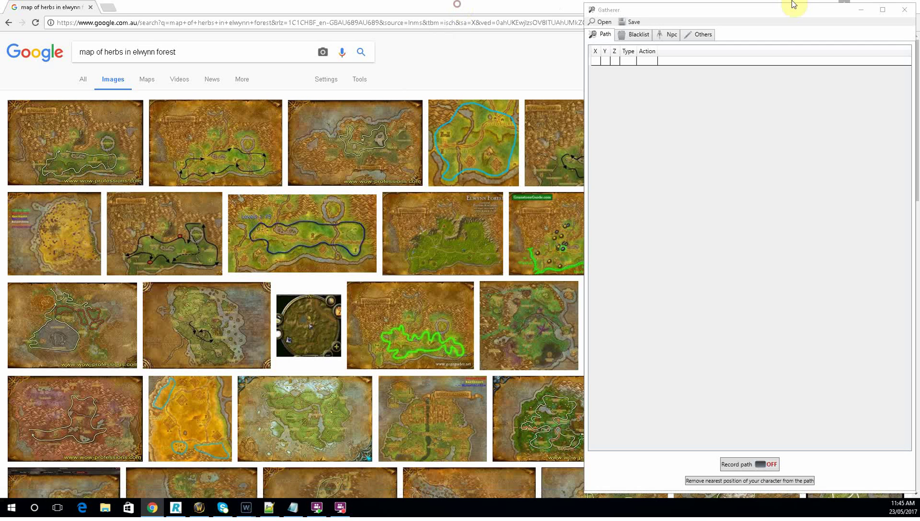
drag(776, 14, 778, 36)
click(858, 7)
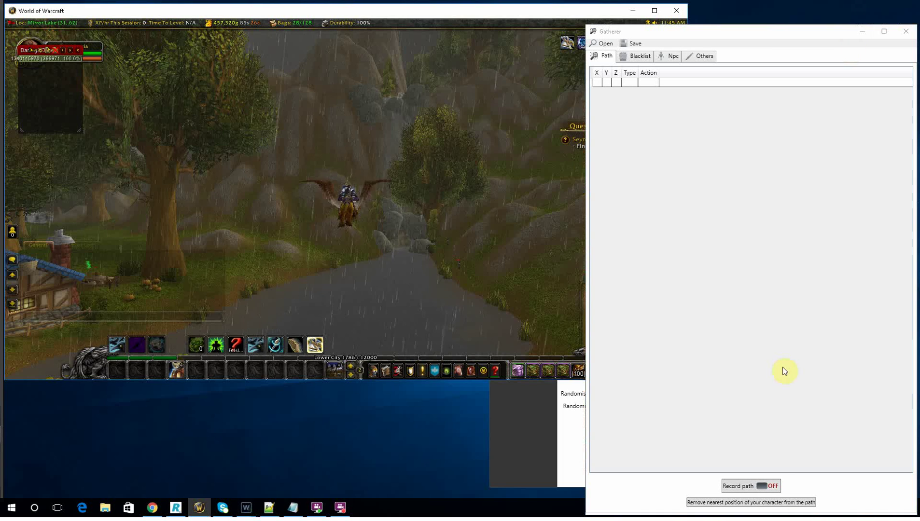
Step: Record a flying path around Elwynn Forest with the help of the world map, and stop recording at Mirror Lake Orchard
click(763, 486)
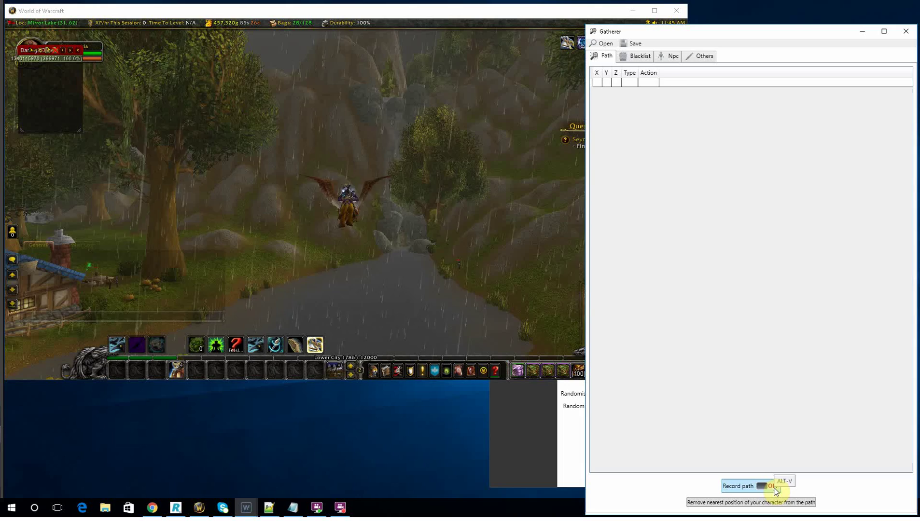
drag(259, 170, 355, 170)
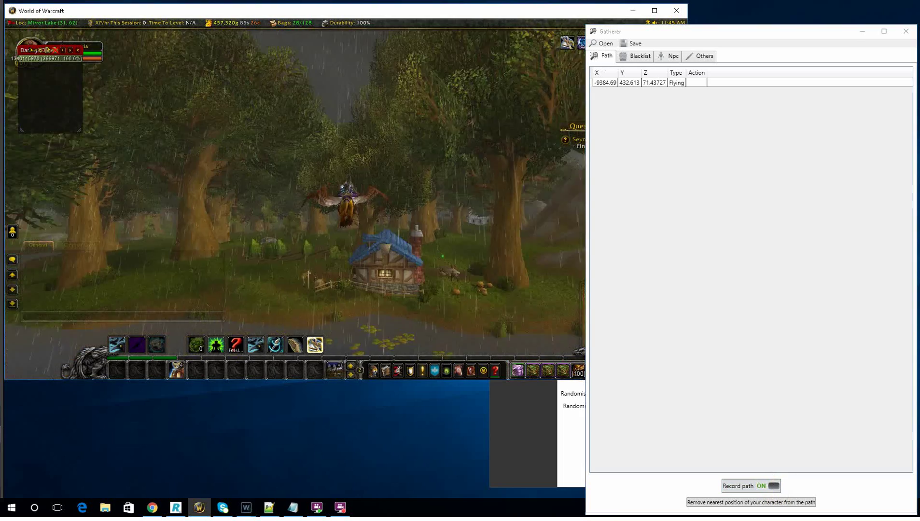
key(m)
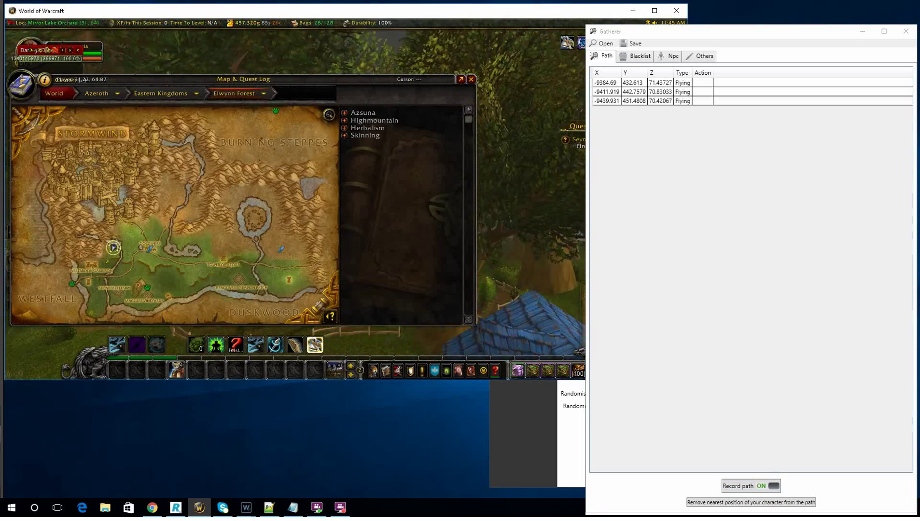
key(m)
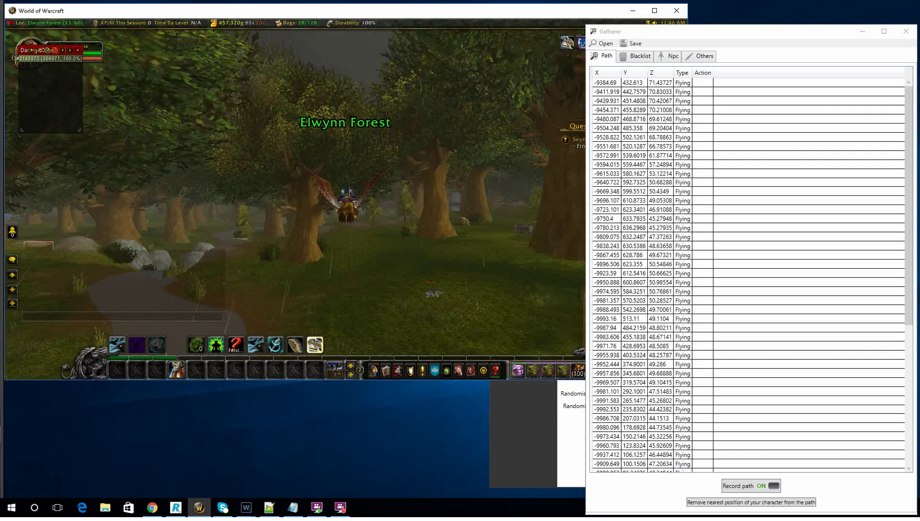
key(m)
key(m)
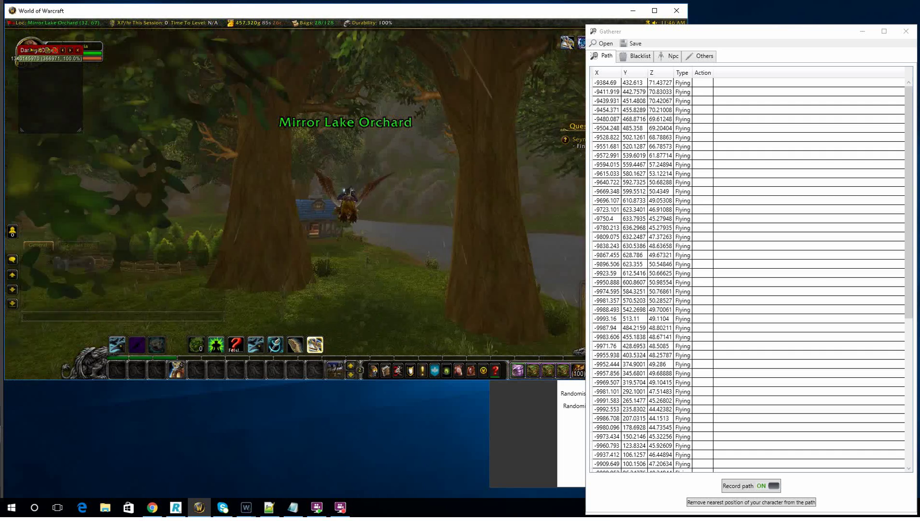
click(760, 487)
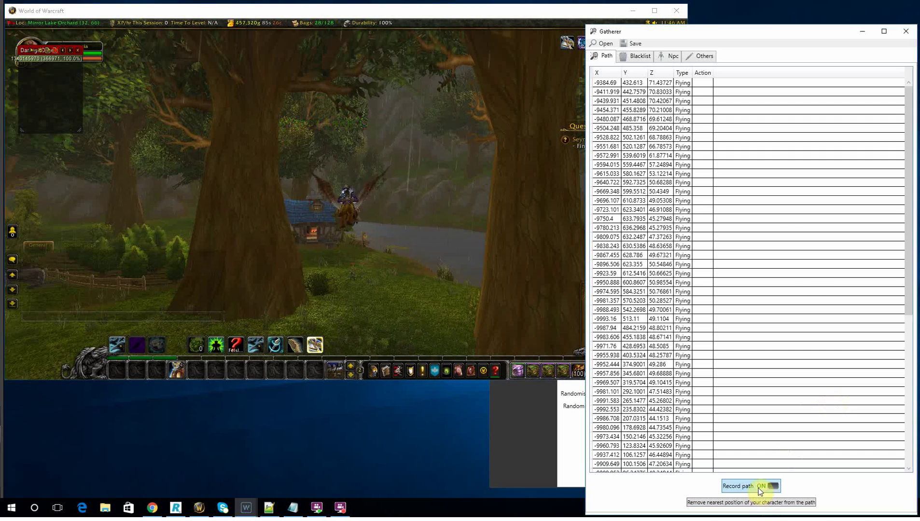
Step: Save the recorded path as the profile gather_elwyn and minimize the profile creator
click(628, 45)
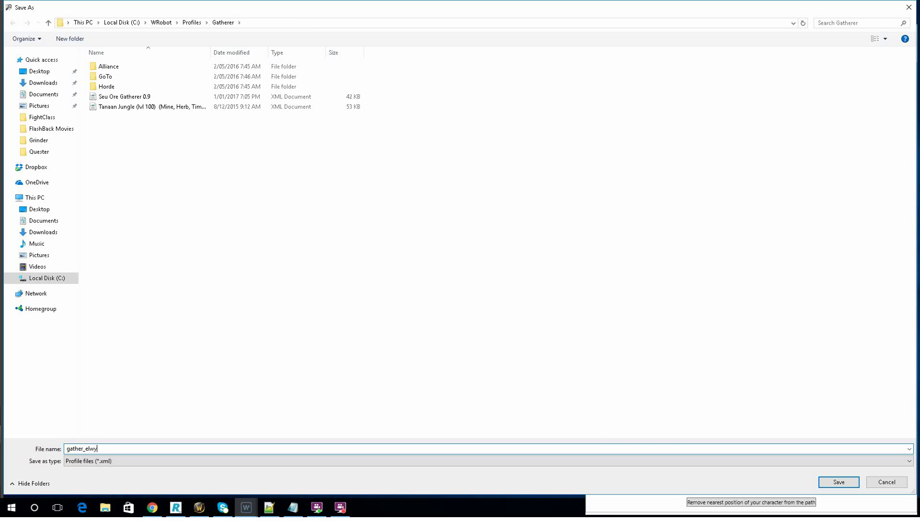
key(Return)
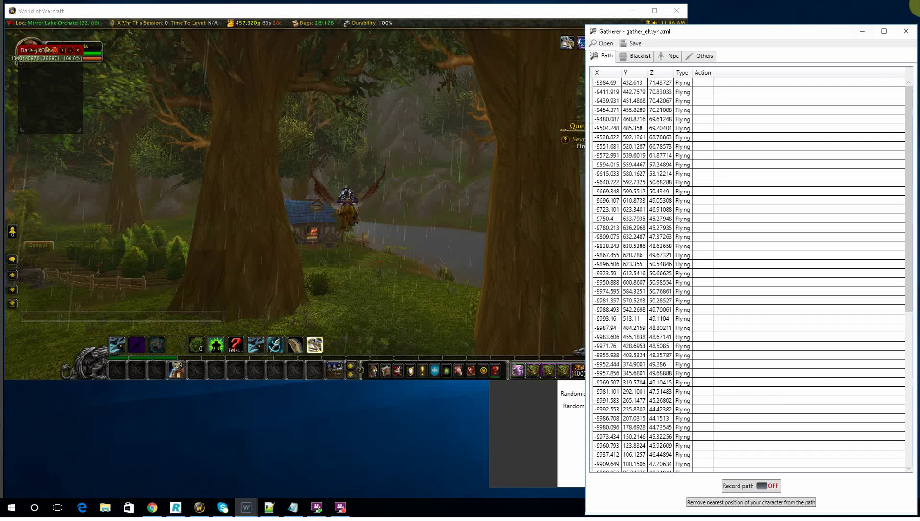
click(862, 30)
Step: Choose gather_elwyn.xml as the Gatherer profile, start the bot, and show its in-game status
click(742, 187)
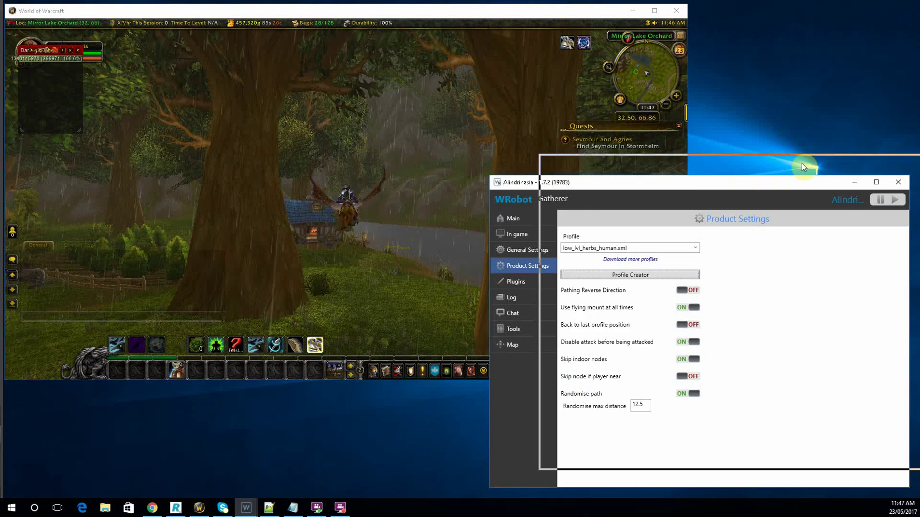
click(754, 222)
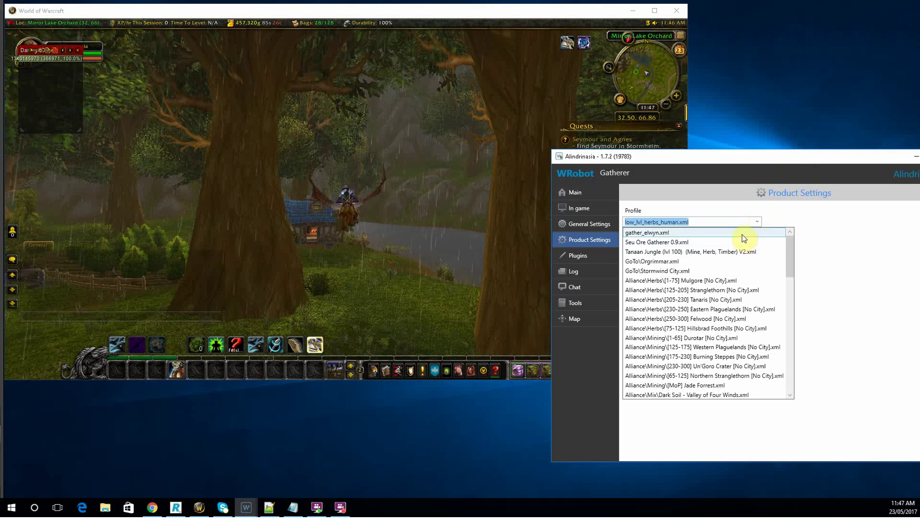
click(742, 234)
drag(815, 160, 722, 162)
click(866, 175)
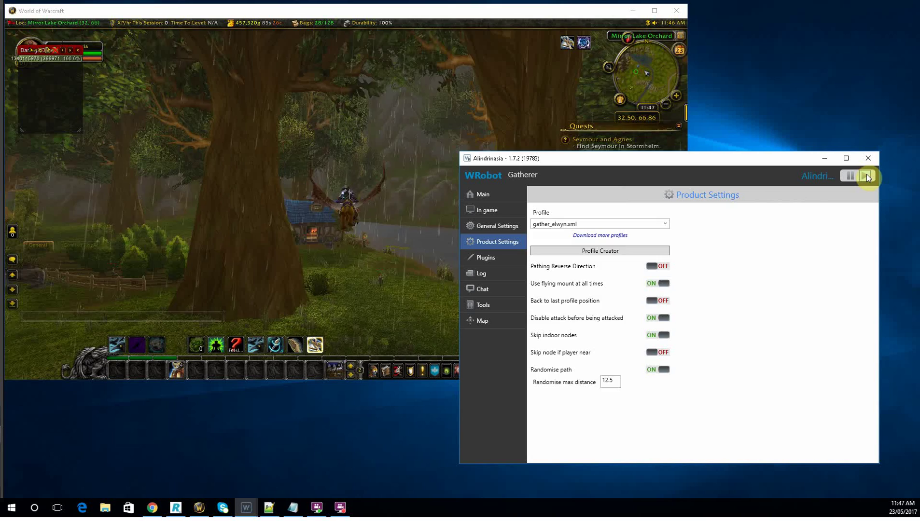
click(488, 211)
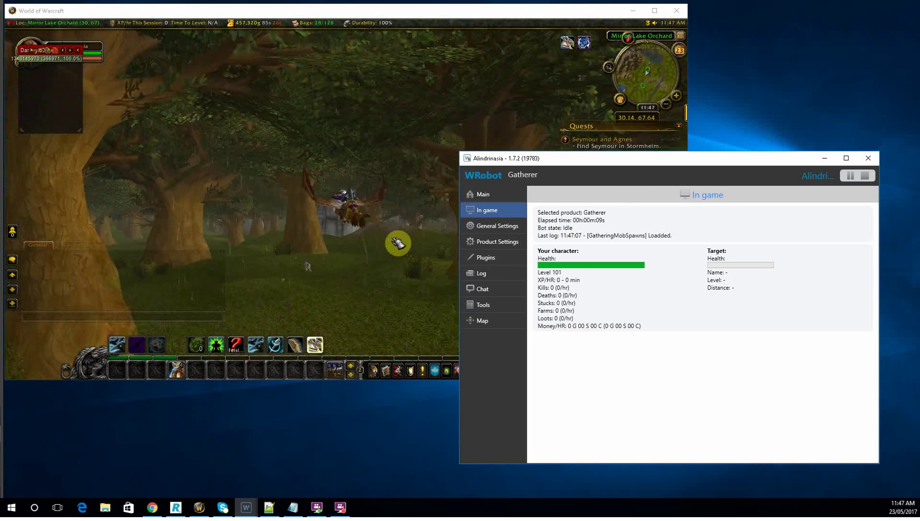
Step: Bring the gather_elwyn.xml profile creator back with its blacklist shown, and pause the running bot
mouse_move(248, 505)
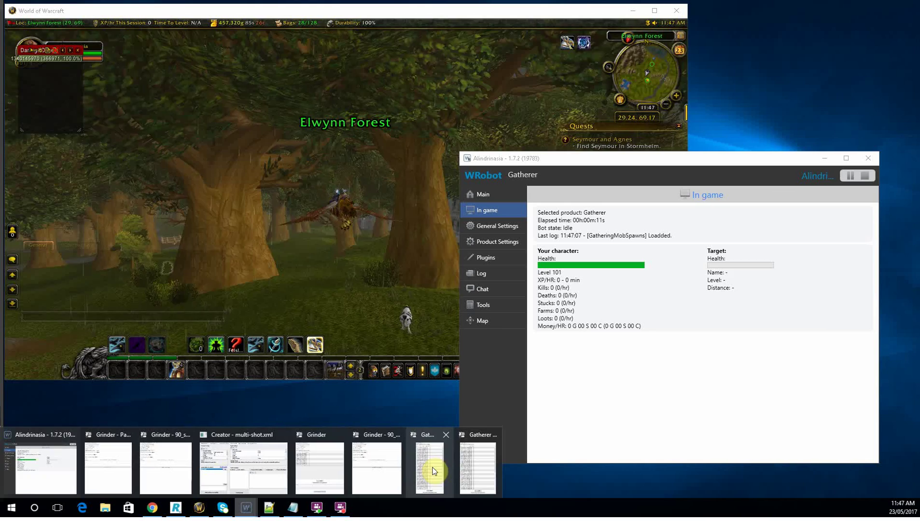
click(465, 465)
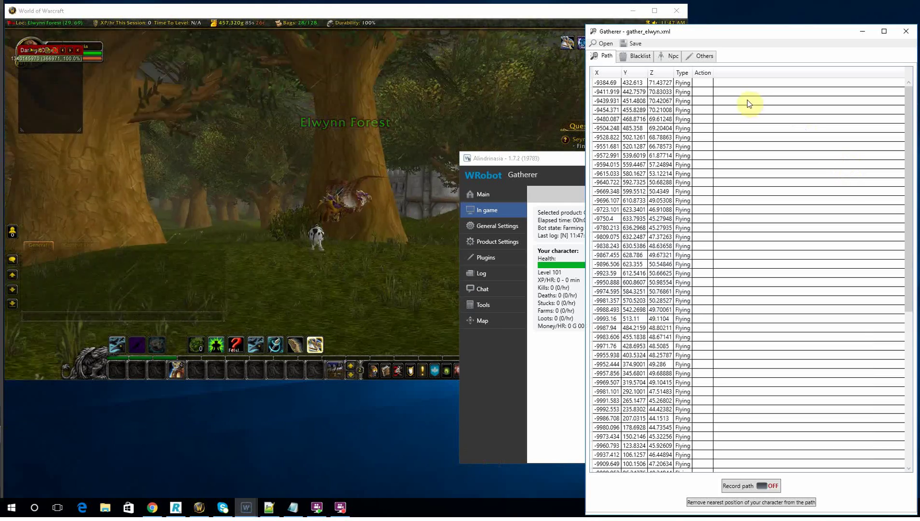
click(639, 56)
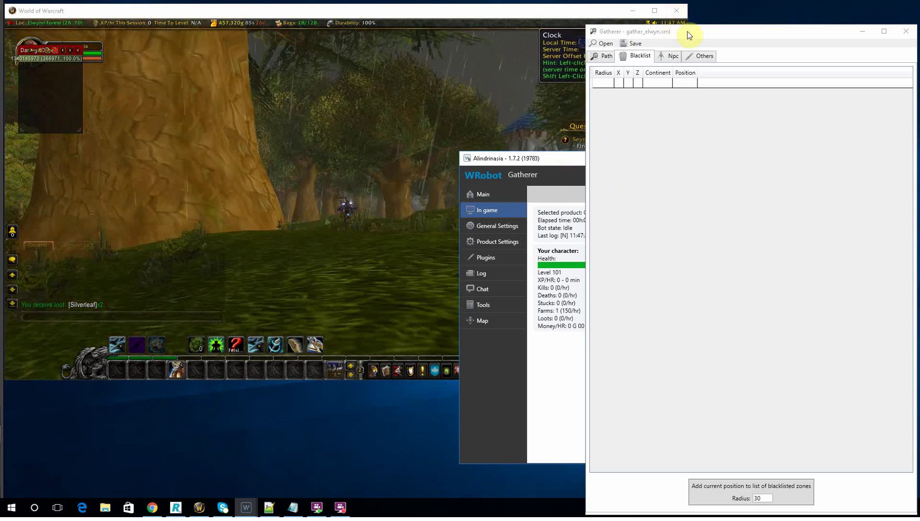
drag(687, 32, 656, 41)
click(850, 176)
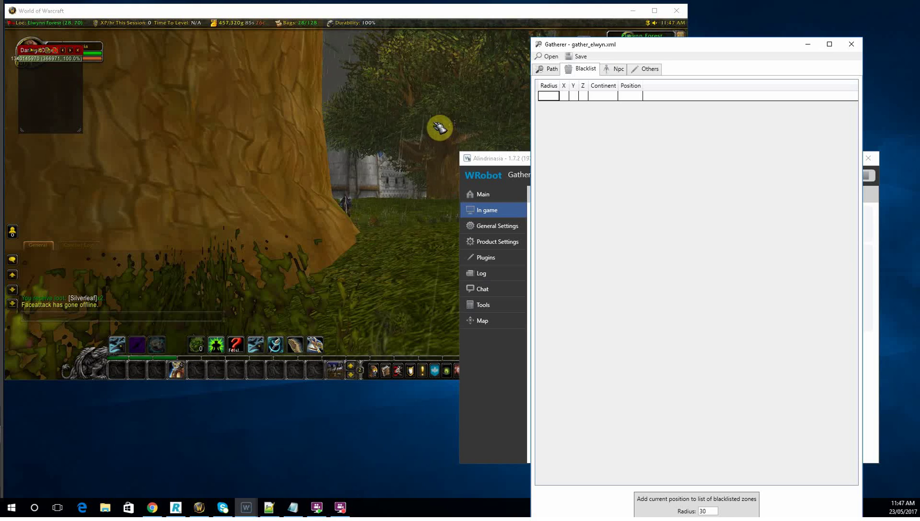
Step: Add the character's current position to the profile's blacklisted zones with a radius of 10
drag(441, 137, 485, 122)
click(704, 512)
double_click(703, 511)
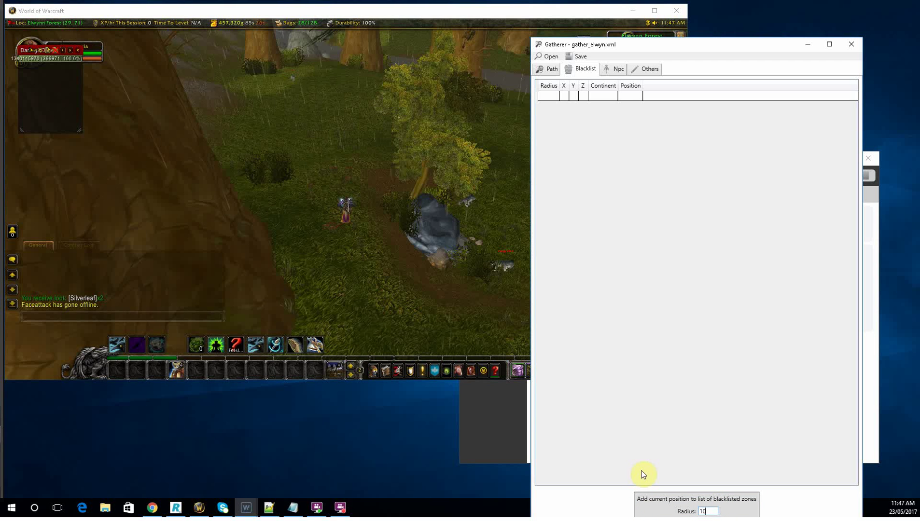
click(659, 500)
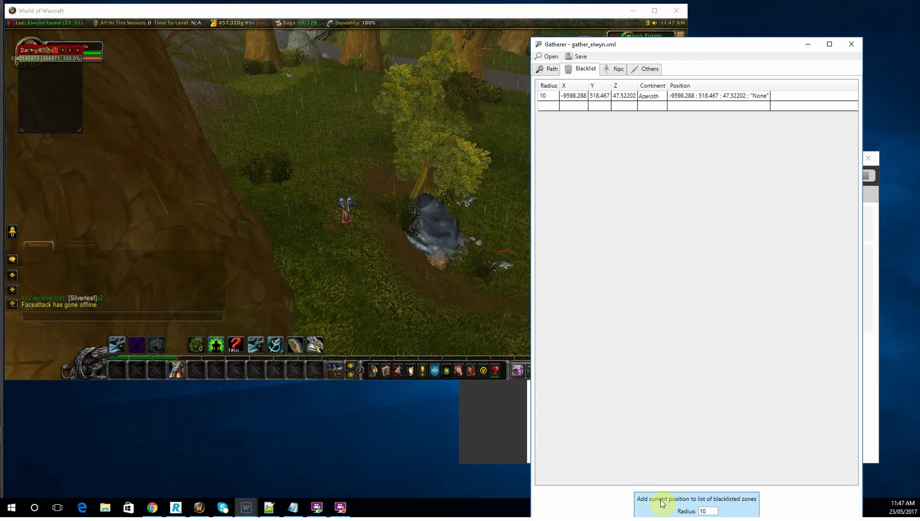
Step: Review the profile's NPC list and other options, close the profile creator, and view the Gatherer product settings
click(617, 71)
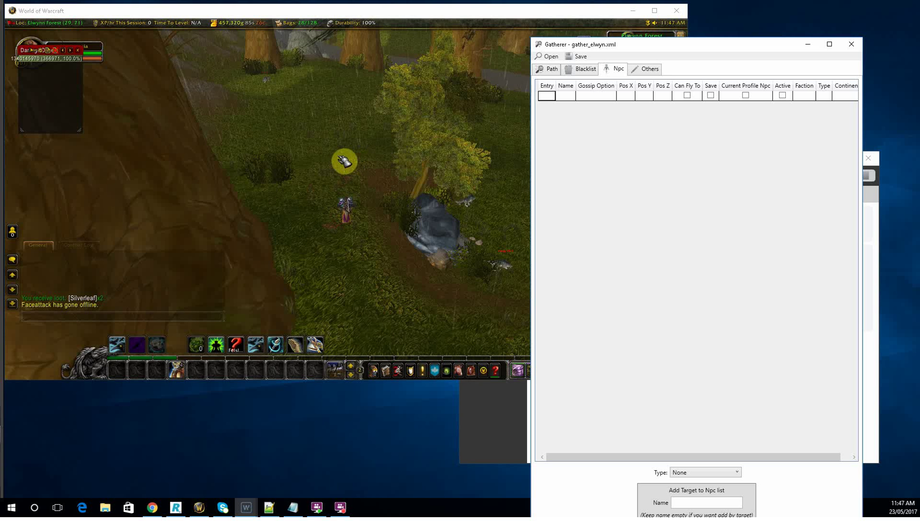
click(656, 71)
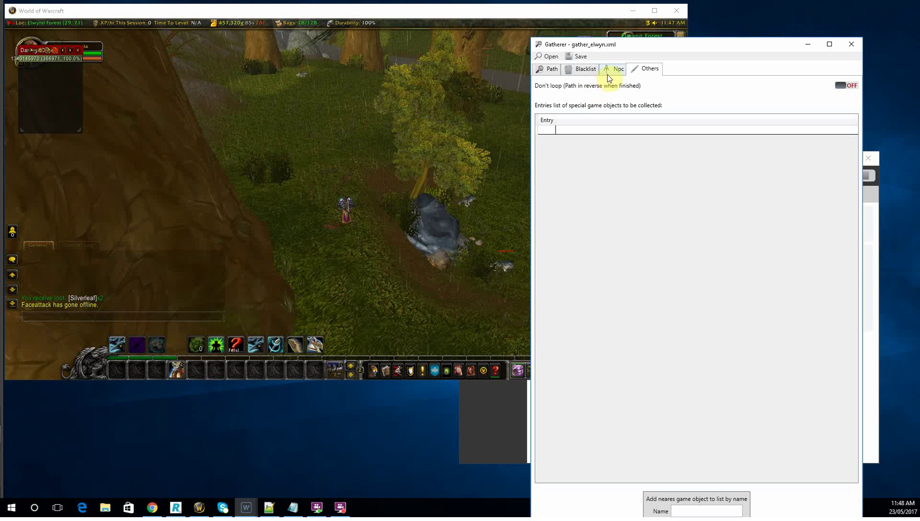
click(851, 43)
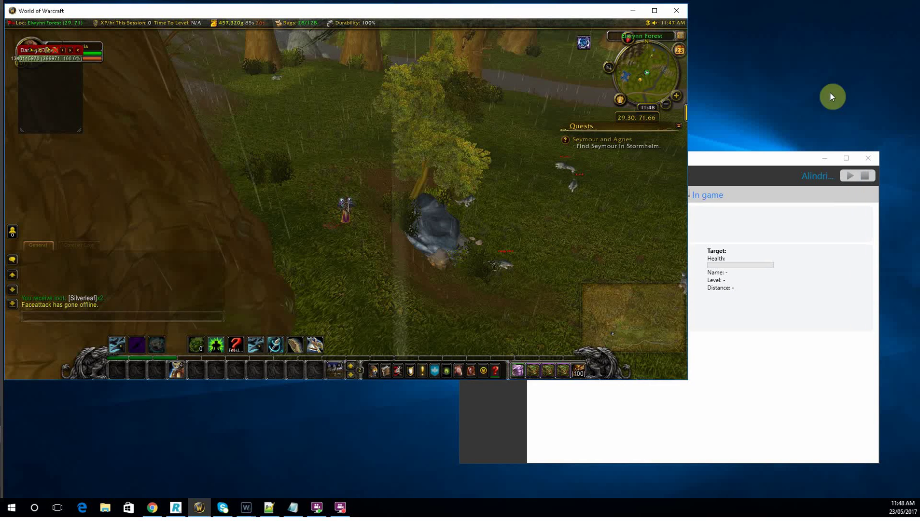
click(752, 362)
click(490, 240)
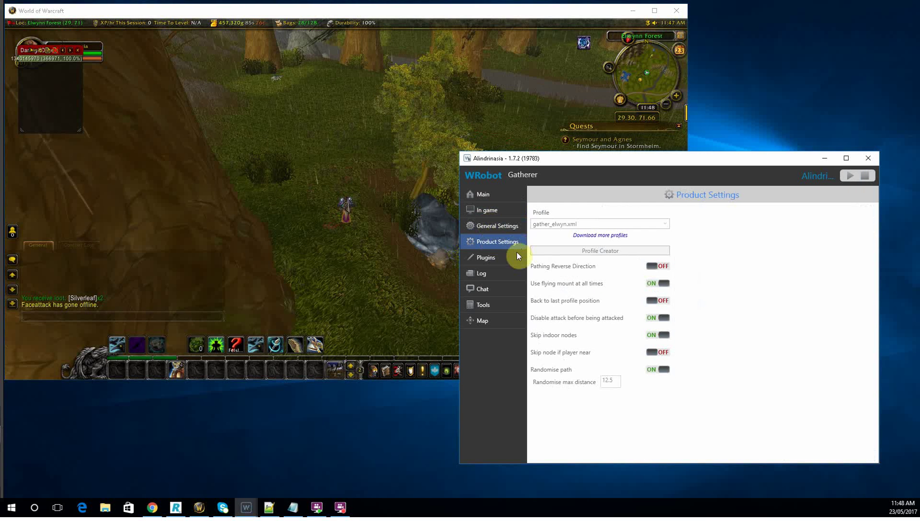